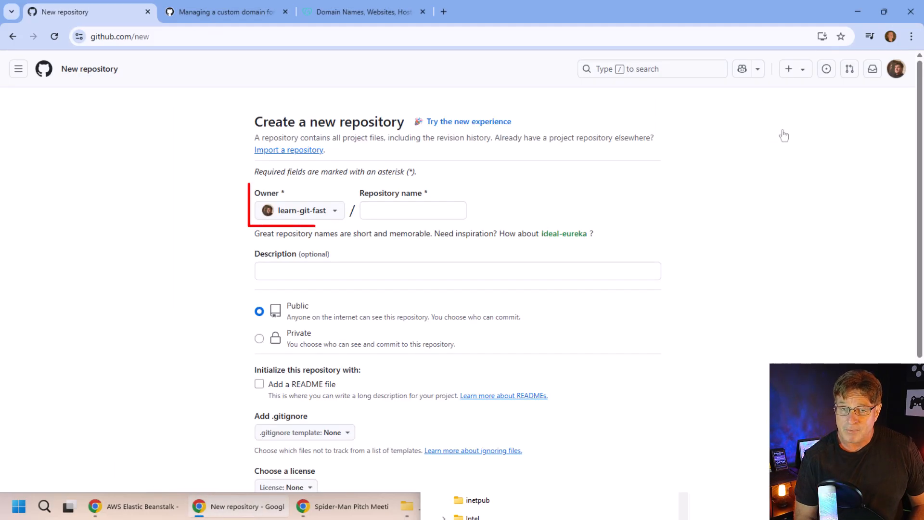
Name the new public repository learn-git-fast.github.io, include a README file, and create it.
left_click(435, 209)
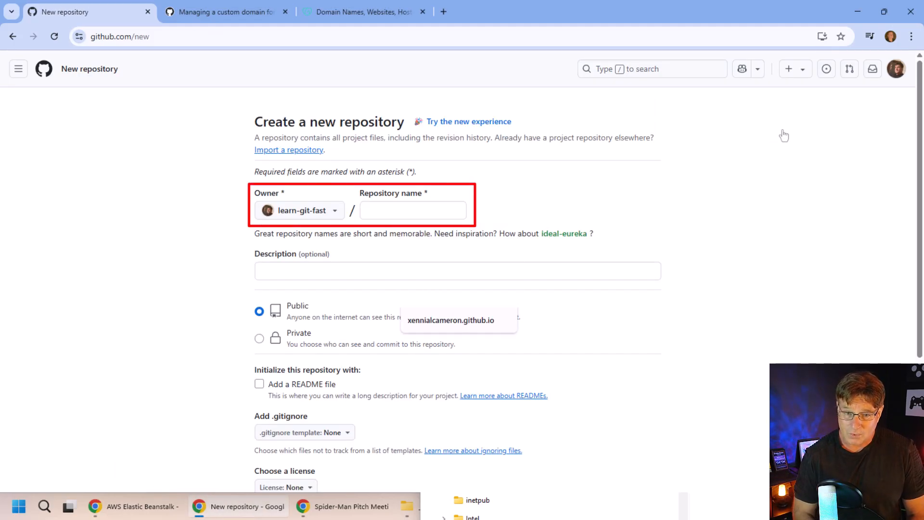
left_click(444, 207)
type("learn-git-fast.github.io")
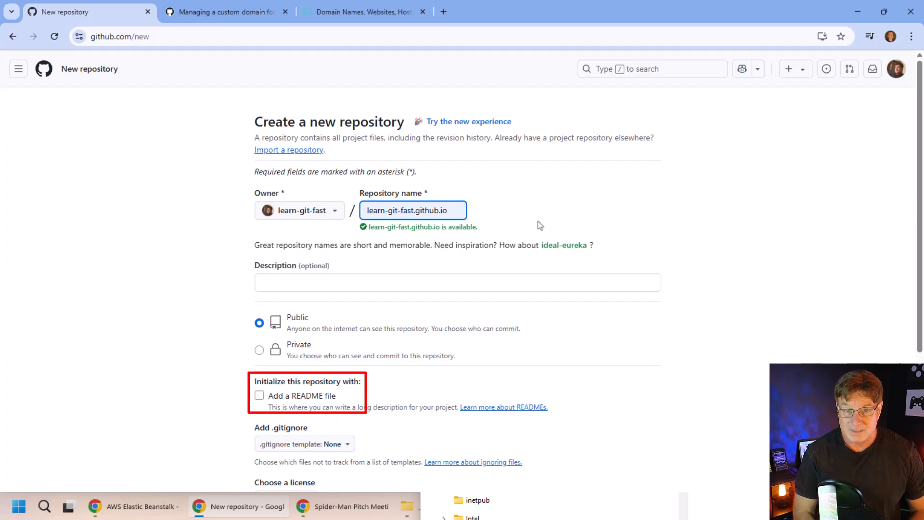
left_click(259, 396)
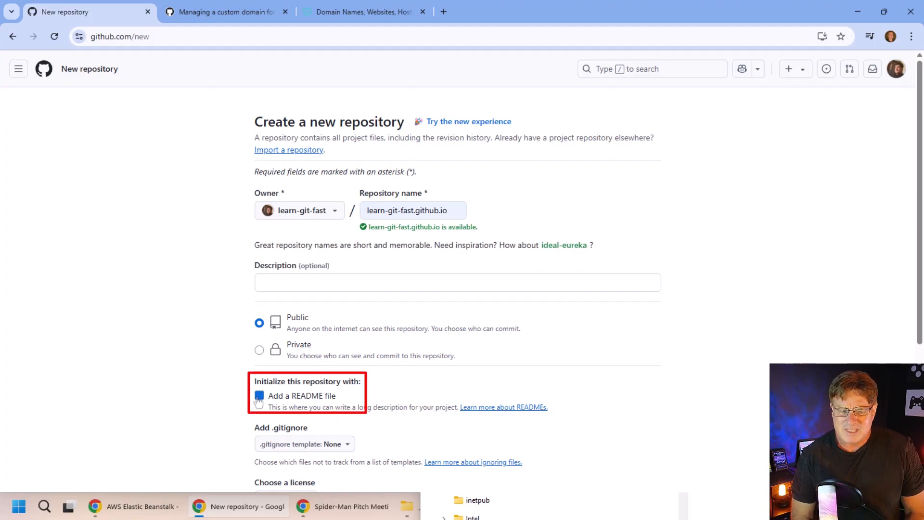
left_click_drag(920, 166, 908, 330)
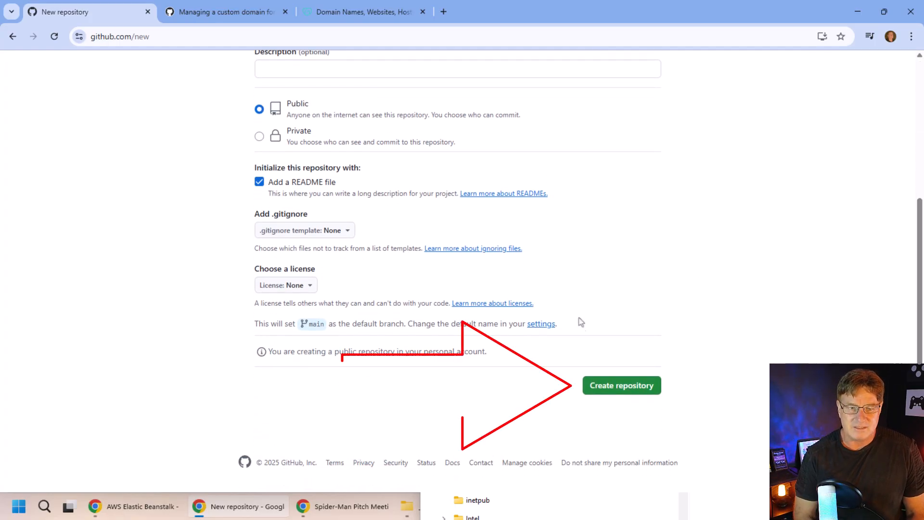
left_click(624, 389)
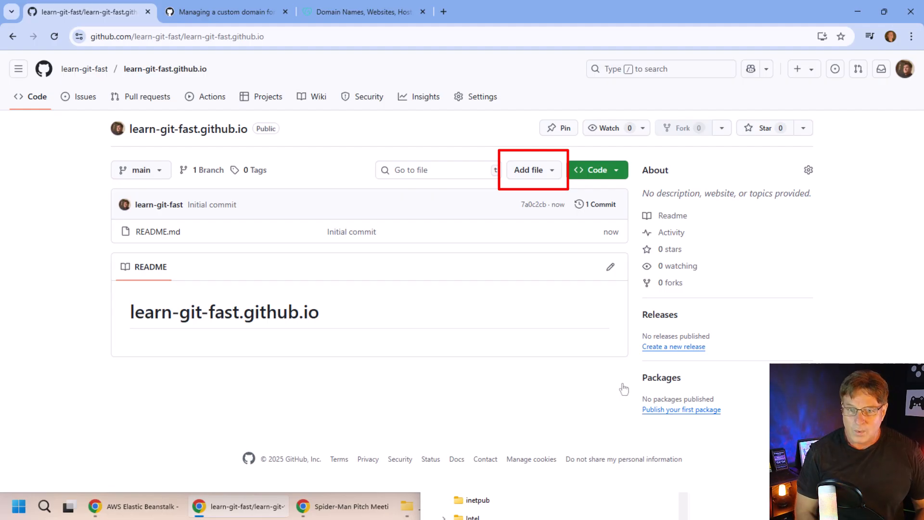
Upload index.html and rps.html from File Explorer and commit them to main.
left_click(526, 173)
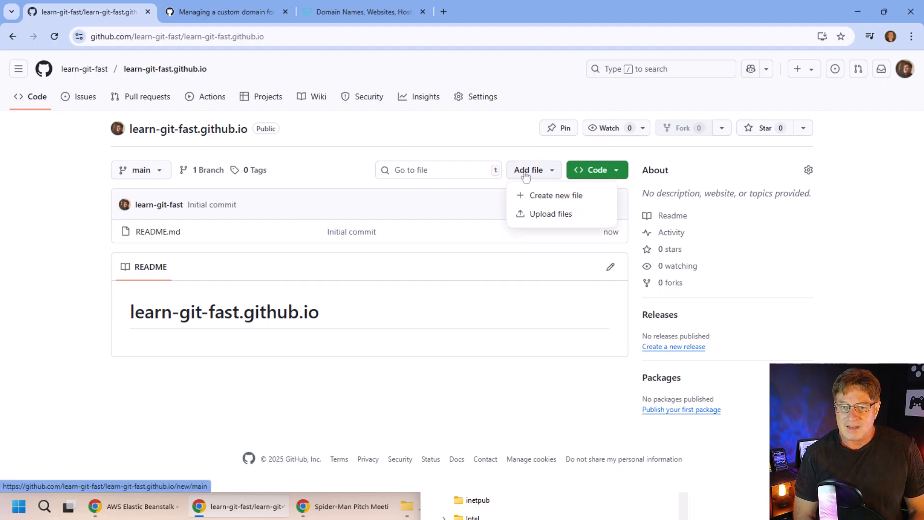
left_click(543, 214)
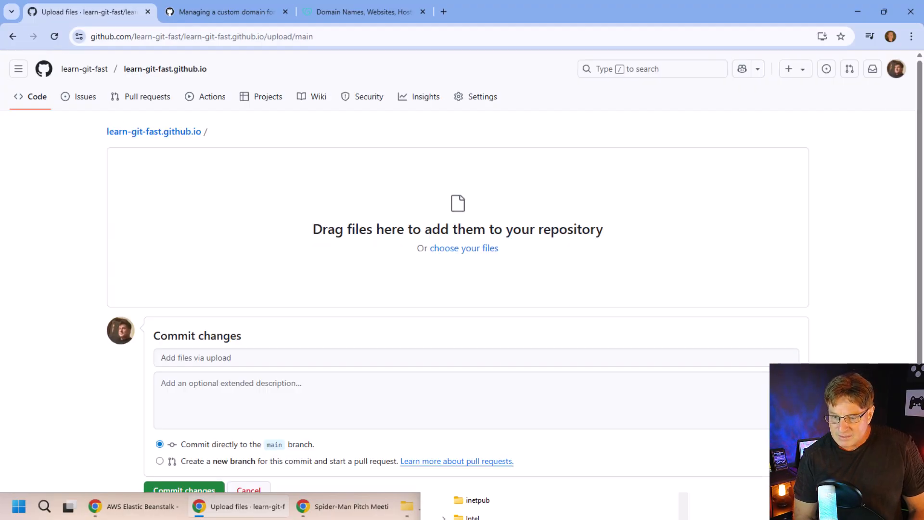
left_click(789, 506)
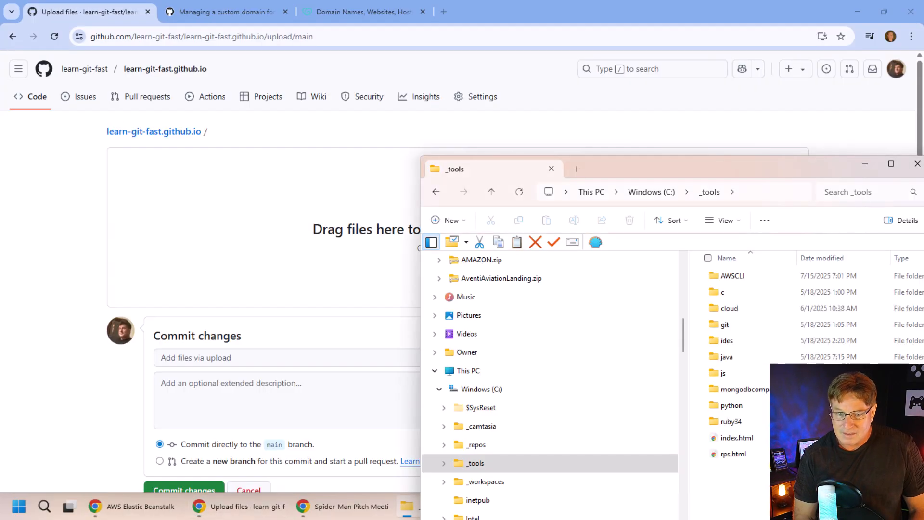
left_click(733, 444)
left_click(734, 457, "shift")
left_click_drag(730, 444, 345, 270)
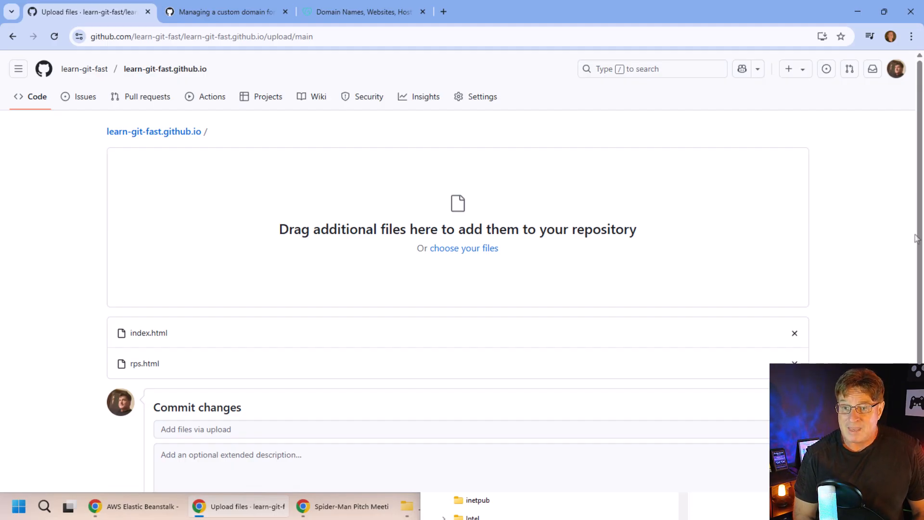
scroll(599, 186, "down", 3)
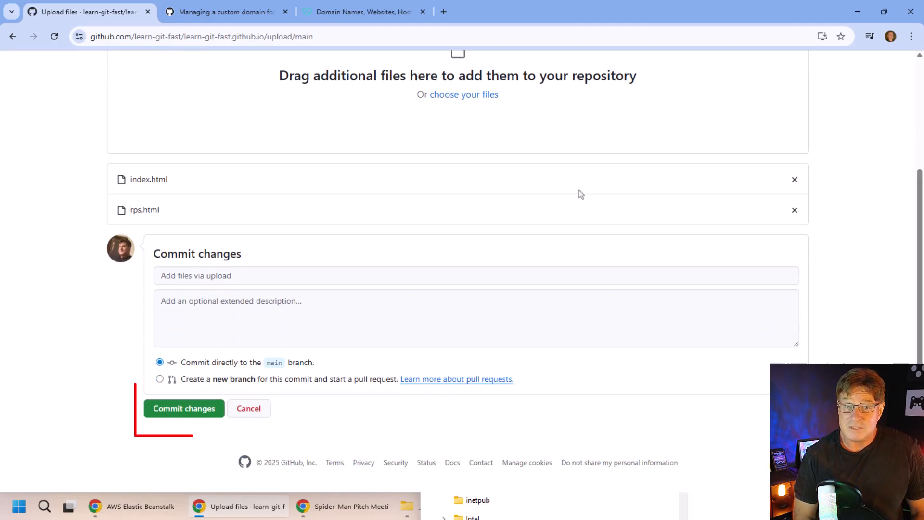
left_click(181, 410)
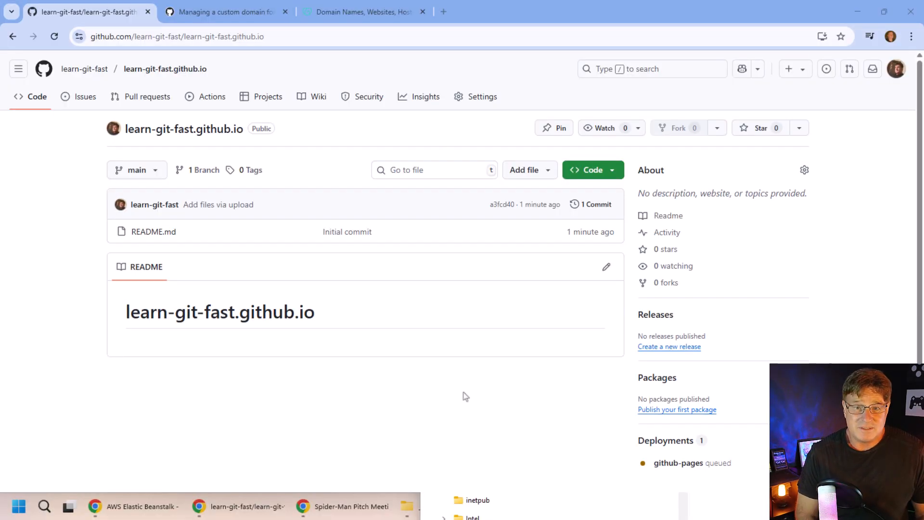
In Settings > Pages, confirm the site deploys from a branch on main, leaving both unchanged.
left_click(490, 105)
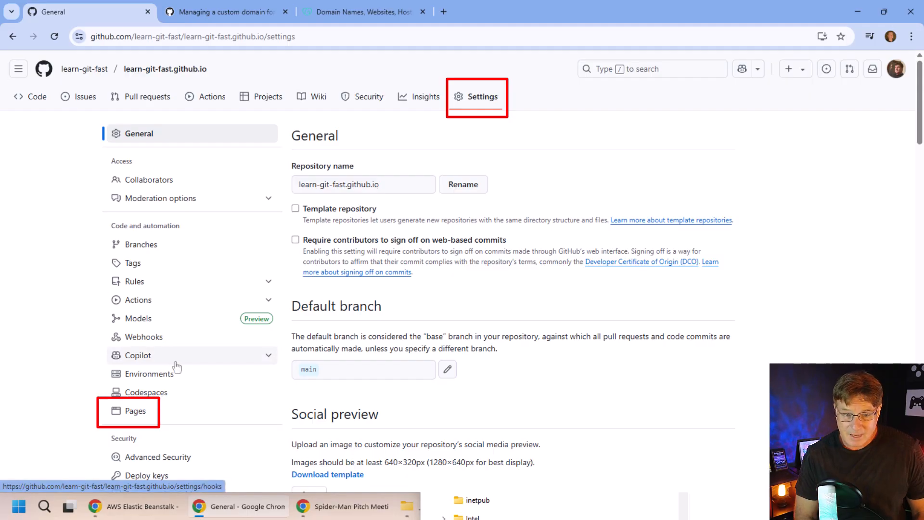
left_click(136, 414)
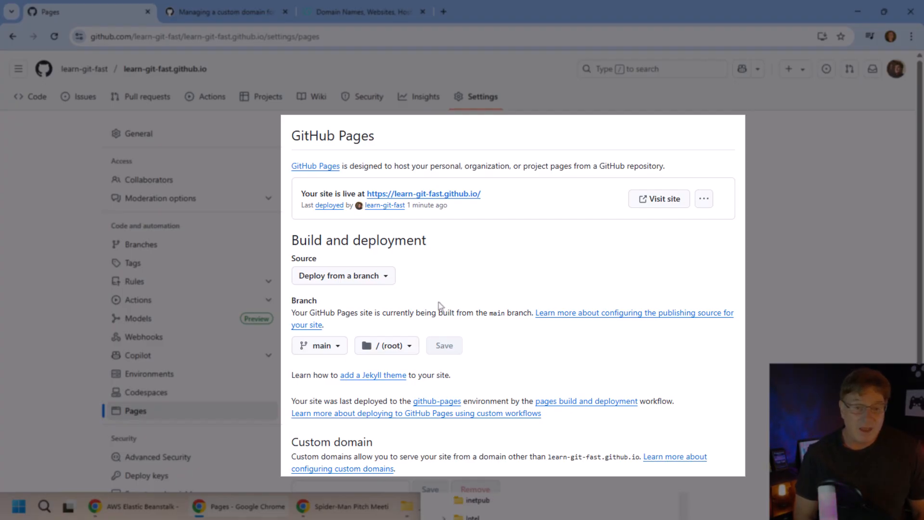
left_click(336, 349)
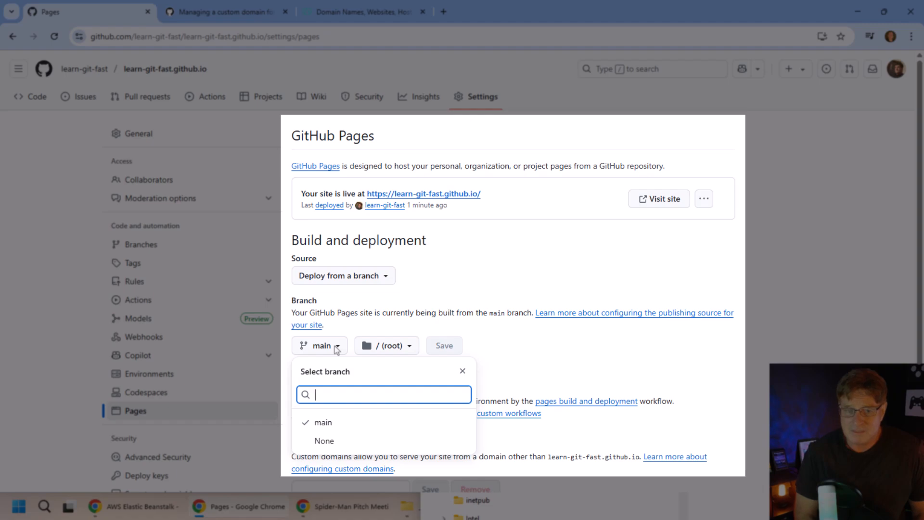
left_click(336, 346)
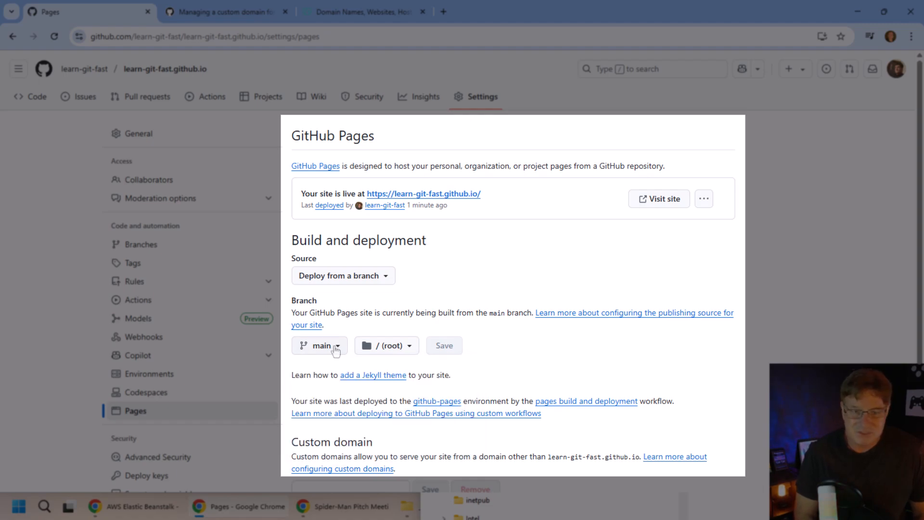
left_click(383, 281)
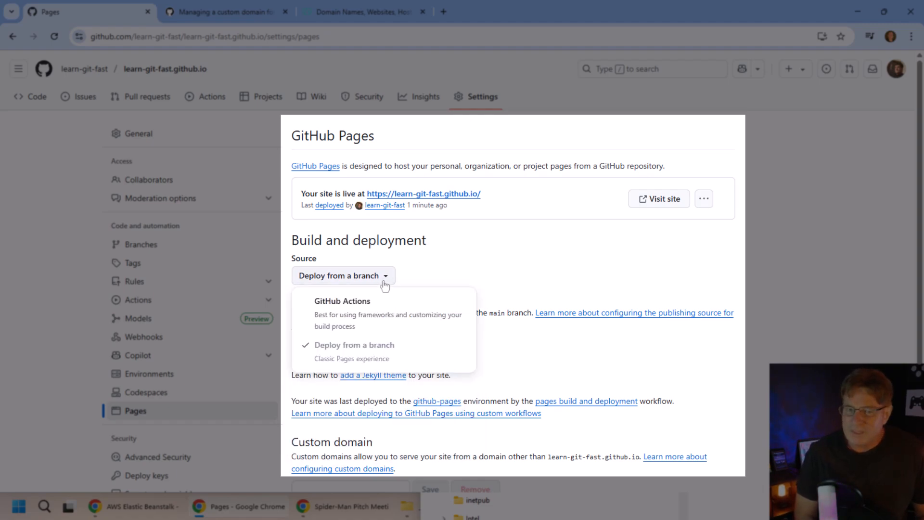
left_click(384, 281)
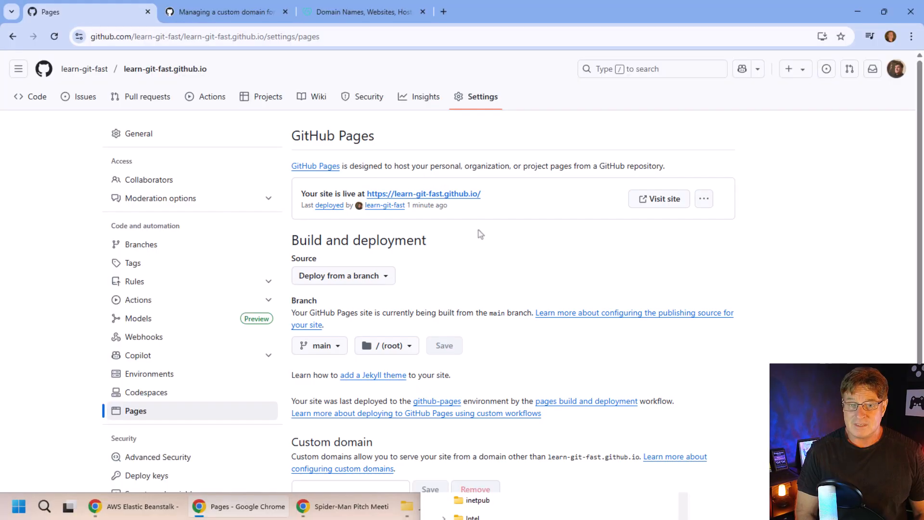
left_click(451, 196)
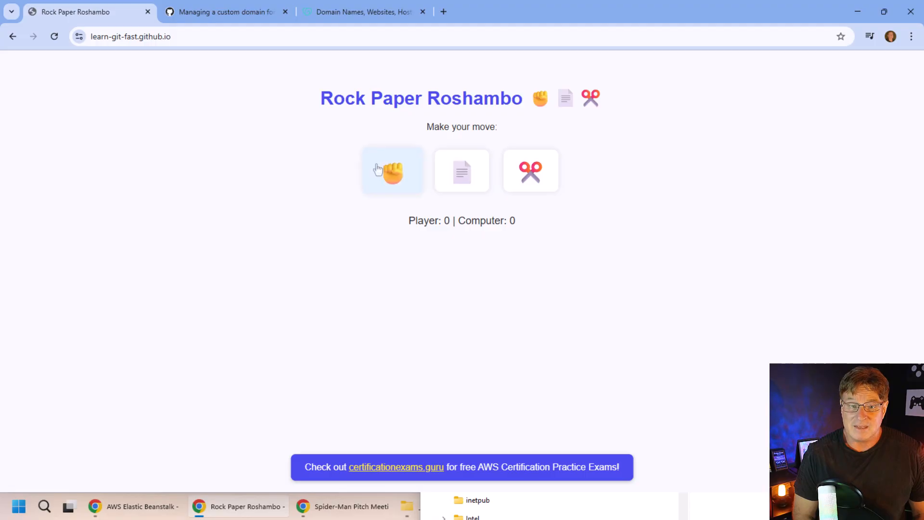
left_click(381, 171)
left_click(458, 173)
left_click(530, 172)
left_click(489, 182)
left_click(529, 174)
left_click(469, 178)
Keep playing until the score reads Player 3, Computer 1, then select the site's web address.
left_click(397, 185)
left_click(462, 186)
left_click(529, 173)
left_click(463, 178)
left_click(409, 182)
left_click(464, 180)
left_click(530, 178)
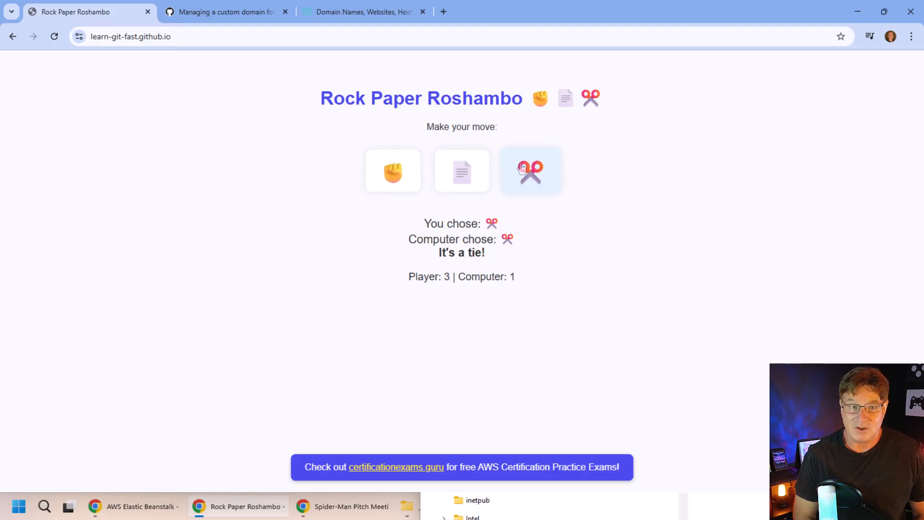
left_click(448, 36)
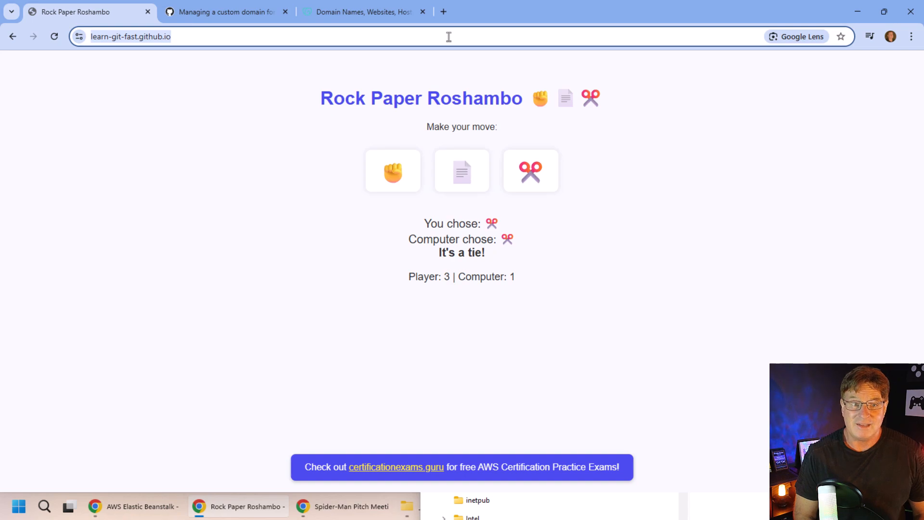
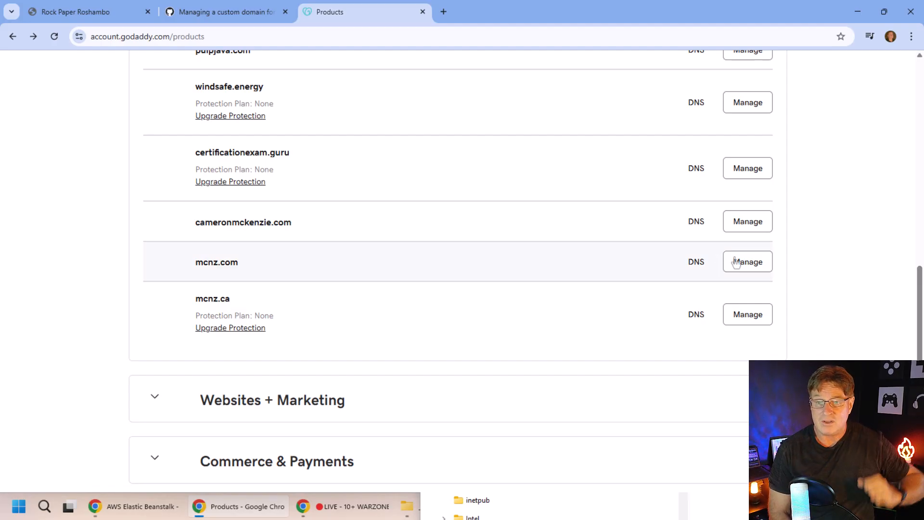
Bring up the live Rock Paper Roshambo game tab at learn-git-fast.github.io.
left_click(90, 17)
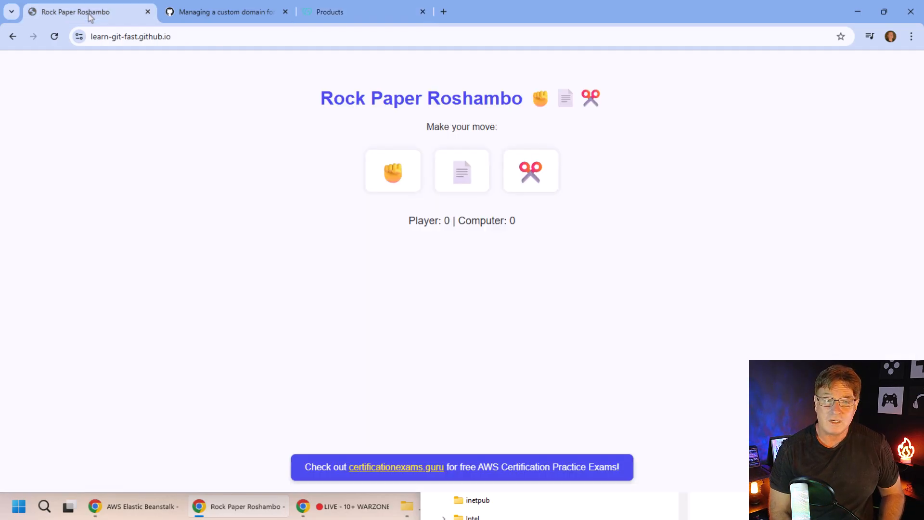
Go back to the learn-git-fast.github.io repository's Settings > Pages, down to the Custom domain section.
left_click(12, 37)
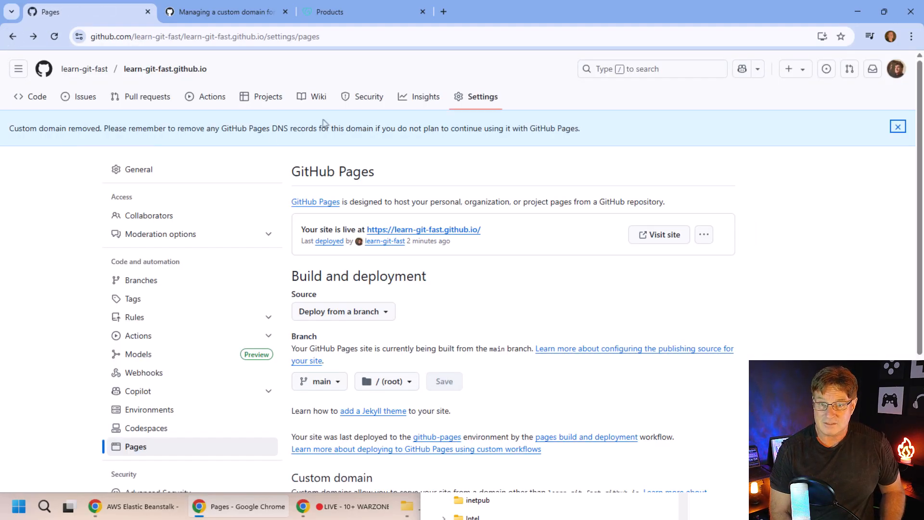
left_click(488, 98)
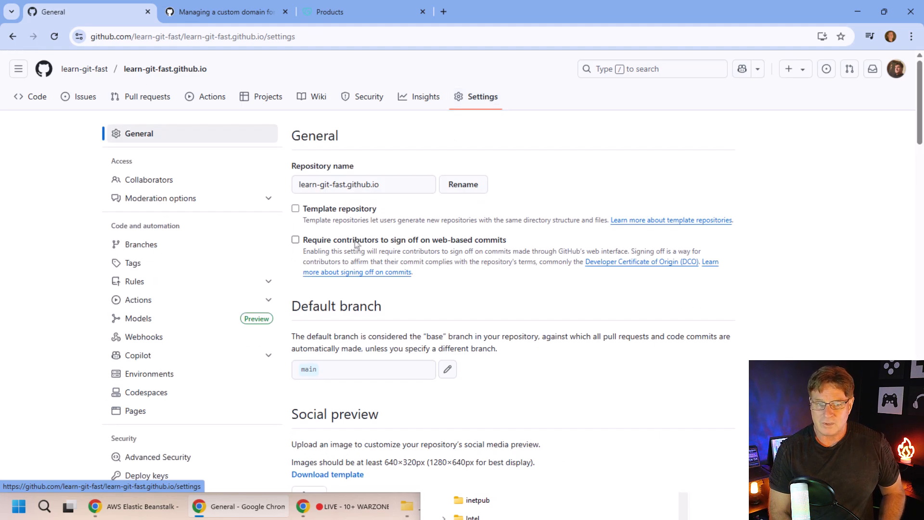
left_click(136, 411)
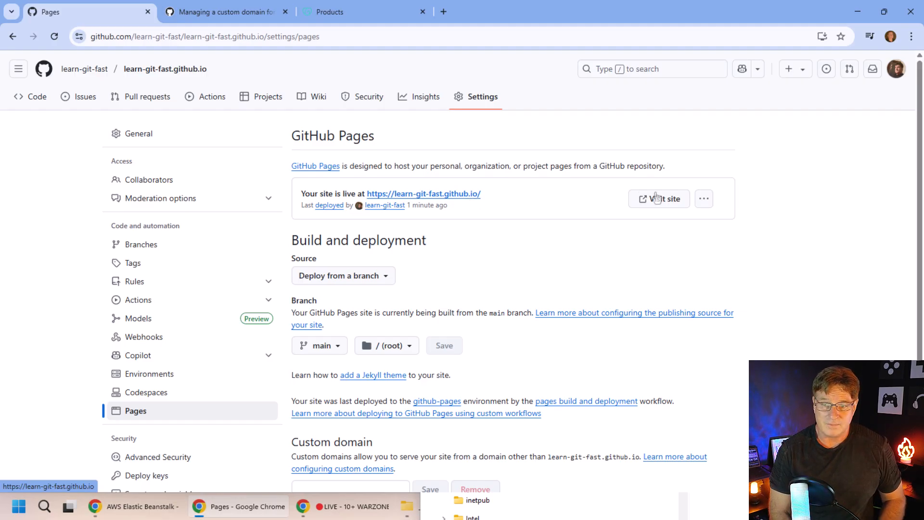
left_click_drag(920, 201, 921, 309)
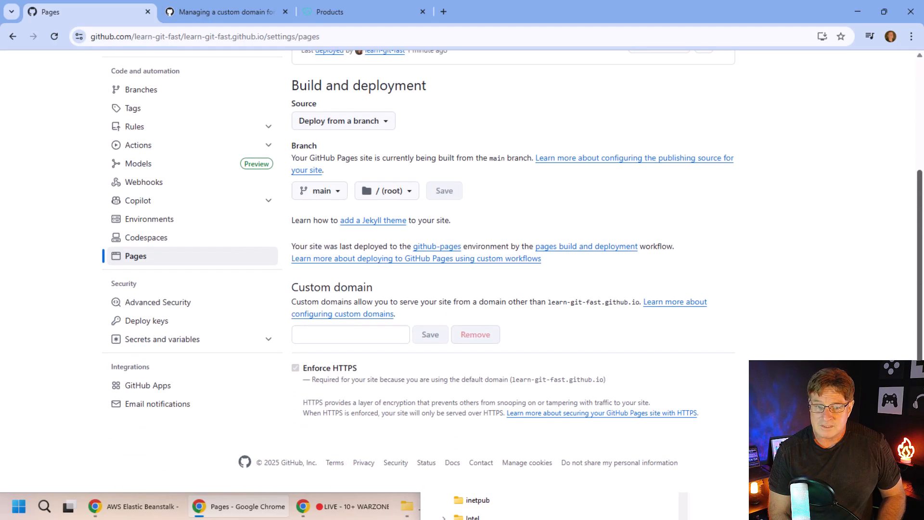
left_click(329, 336)
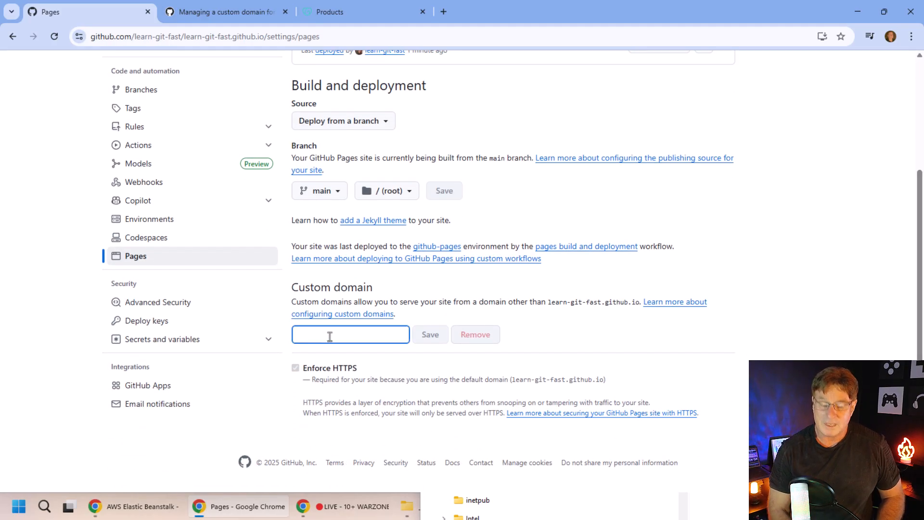
type("www.m")
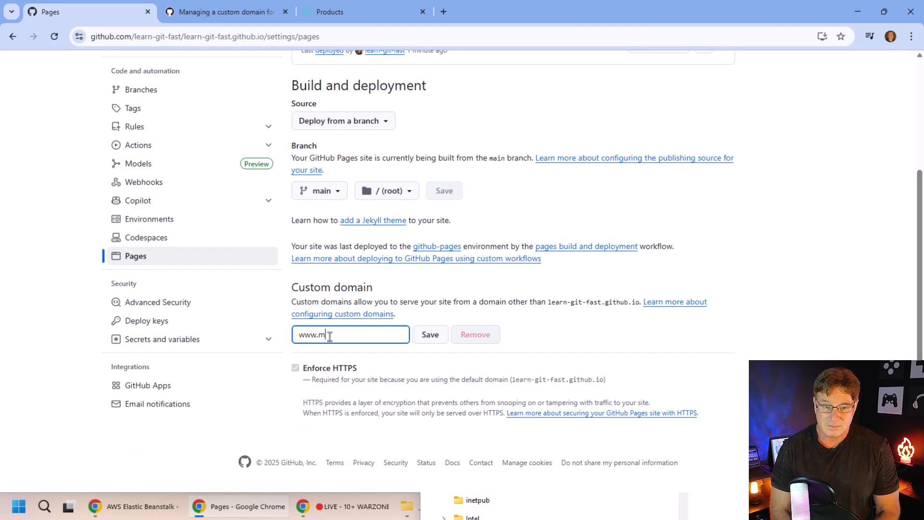
type("cnz.ca")
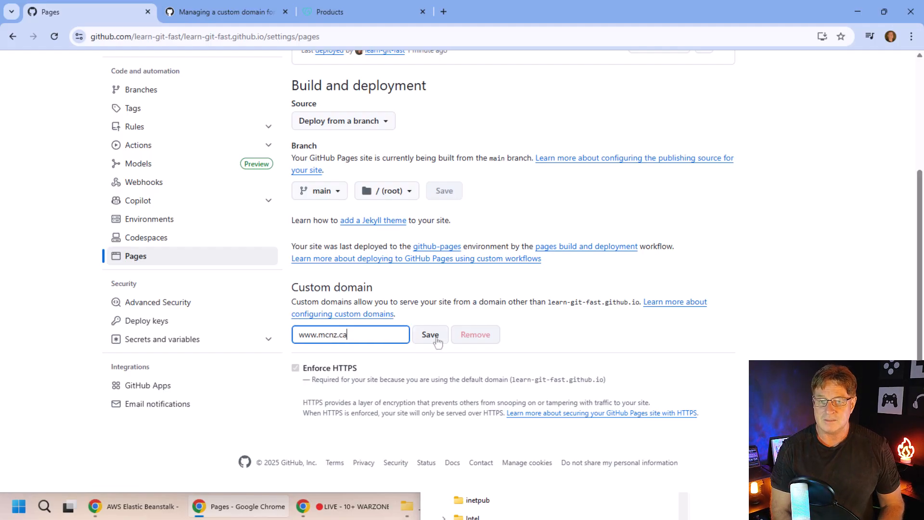
left_click(436, 337)
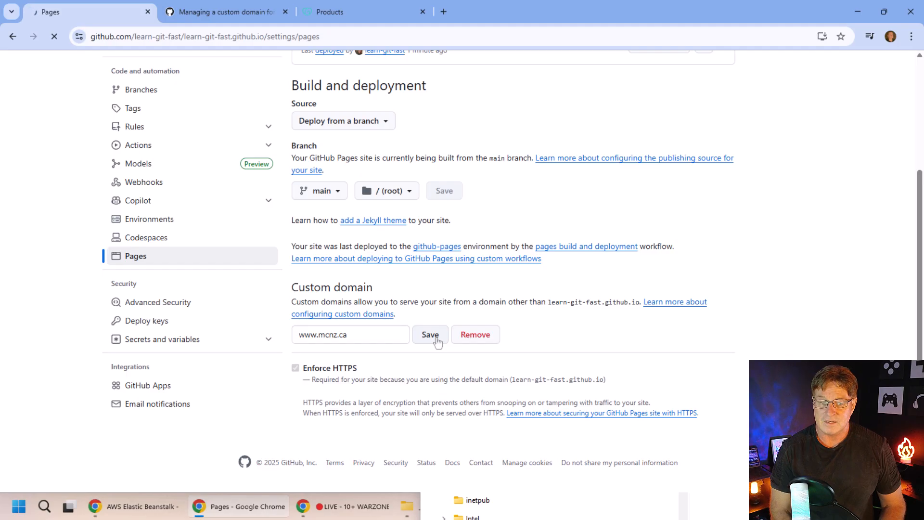
left_click_drag(919, 269, 920, 391)
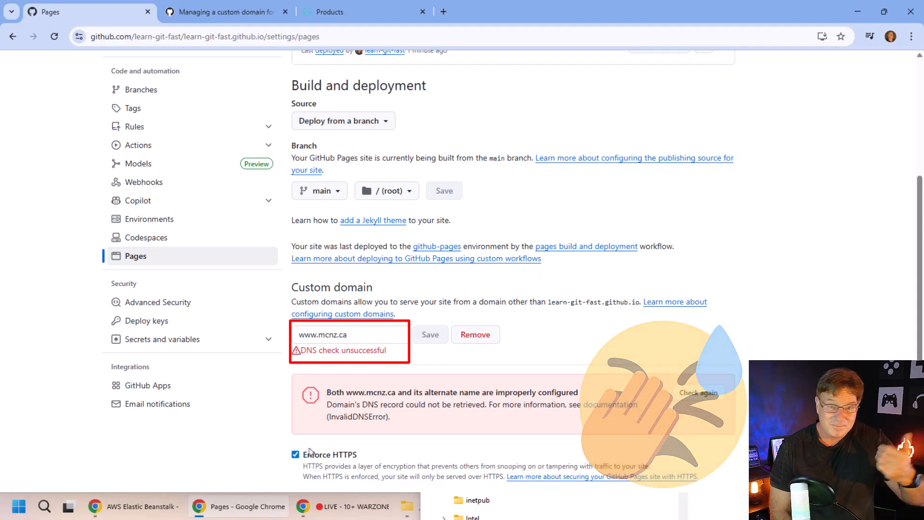
From the GoDaddy domain list, open DNS management for mcnz.ca.
left_click(352, 14)
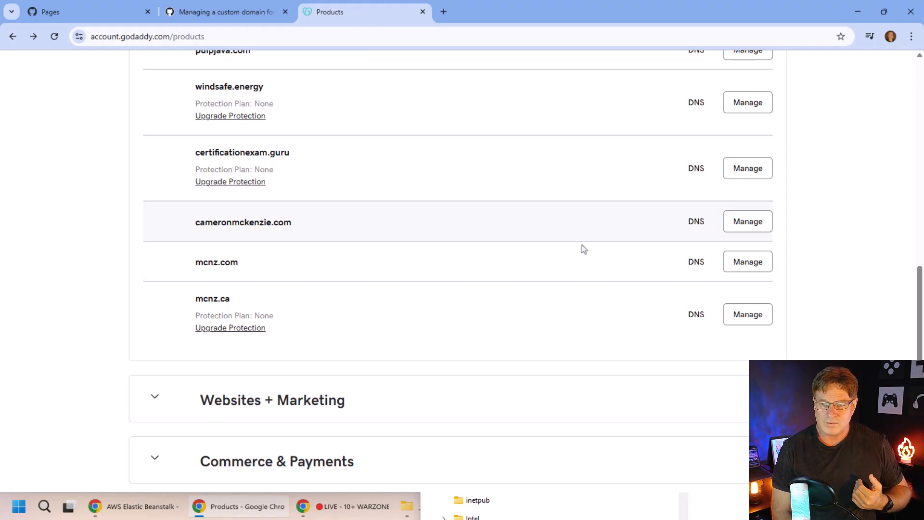
left_click(691, 321)
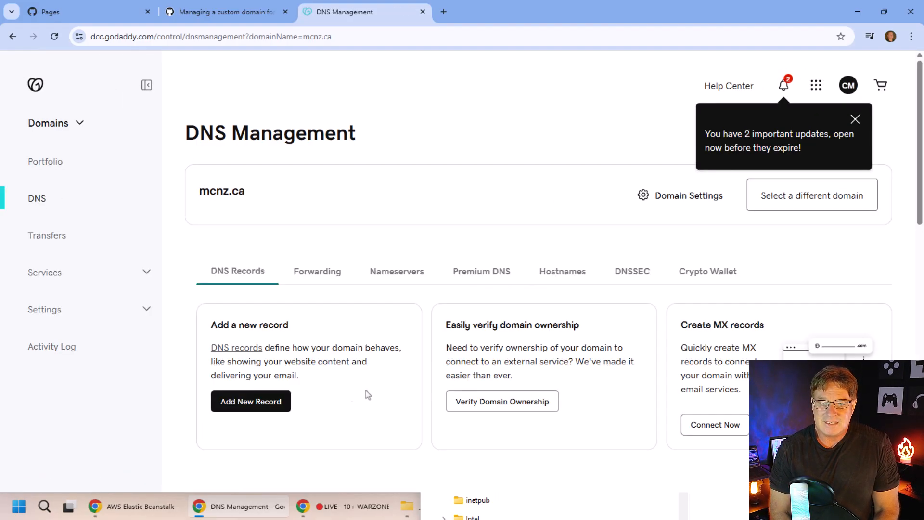
Add and save a CNAME record named www with value learn-git-fast.github.io.
left_click(253, 404)
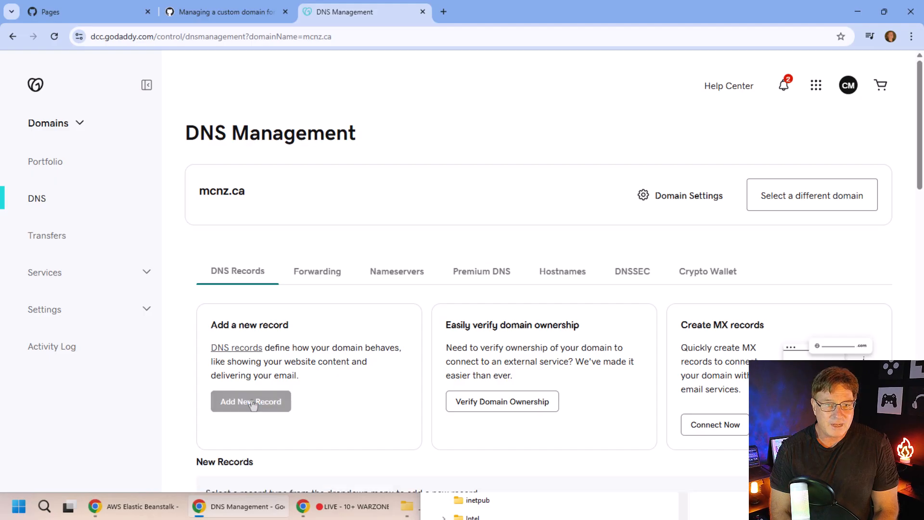
left_click_drag(920, 134, 920, 240)
left_click(296, 207)
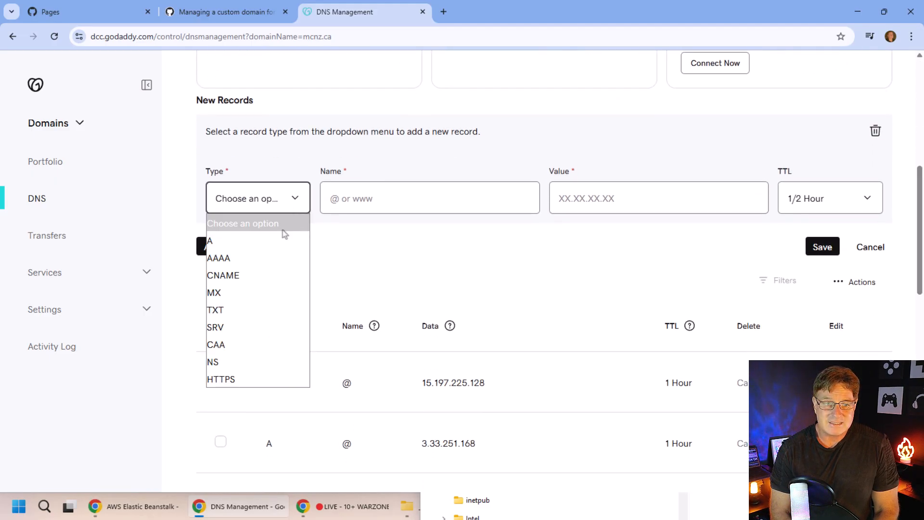
left_click(271, 275)
left_click(465, 199)
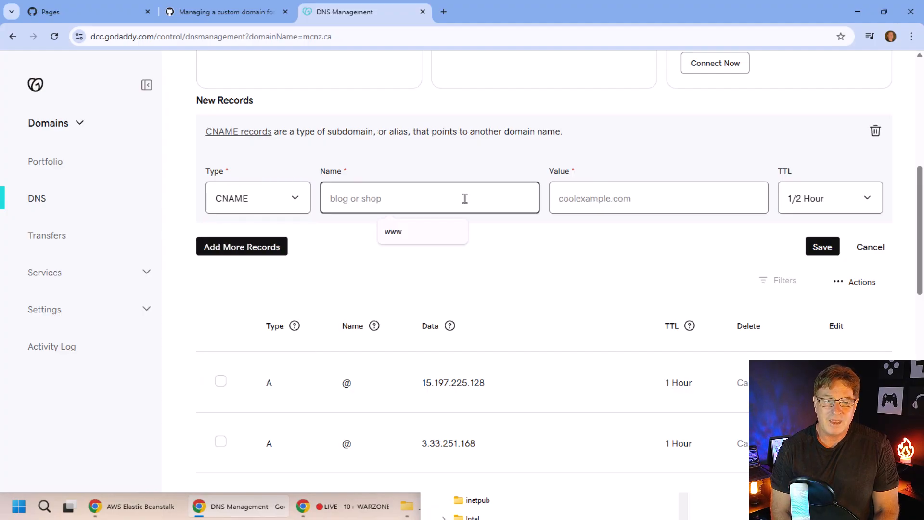
type("www")
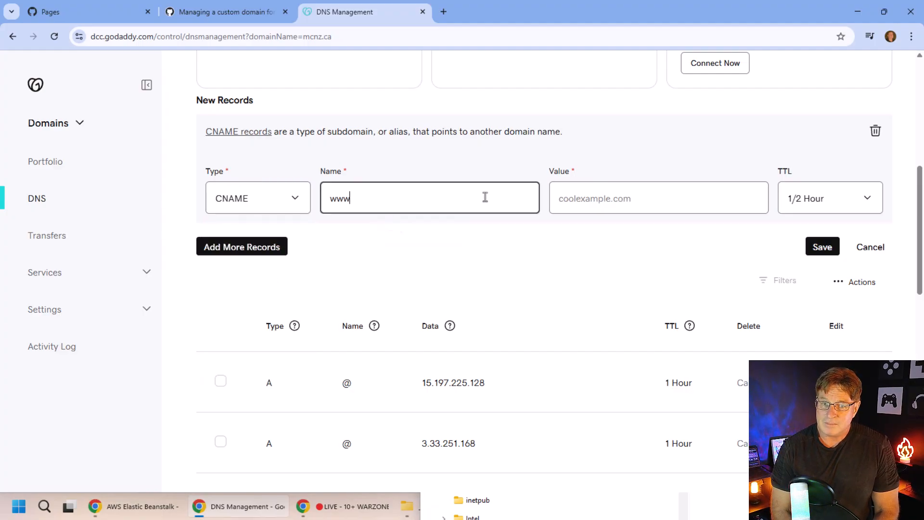
left_click(637, 199)
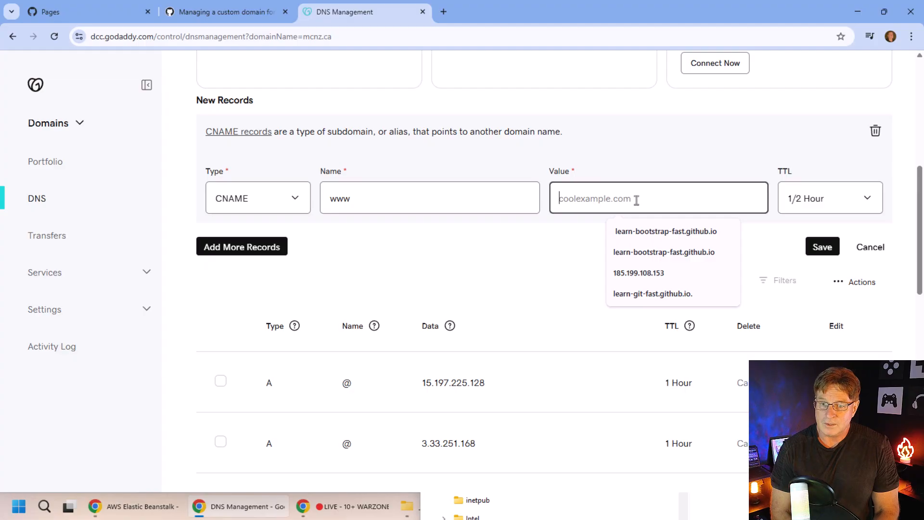
left_click(655, 295)
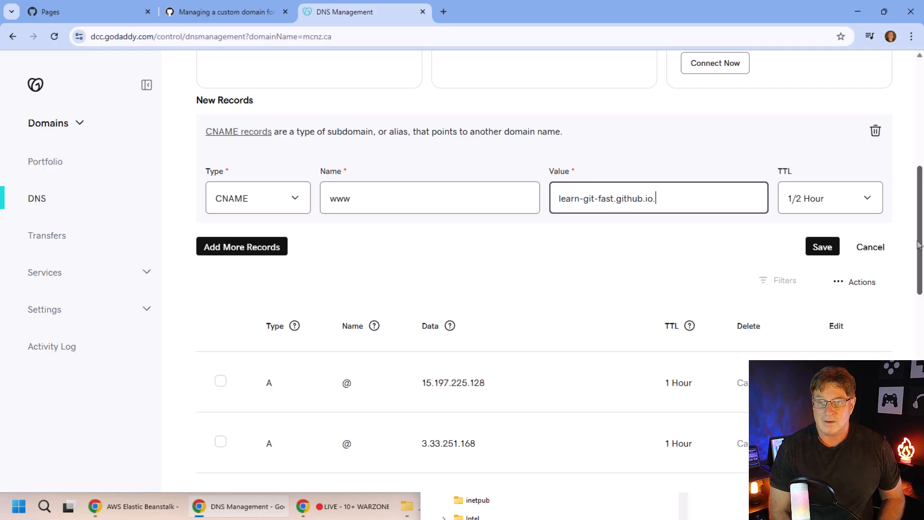
left_click(822, 247)
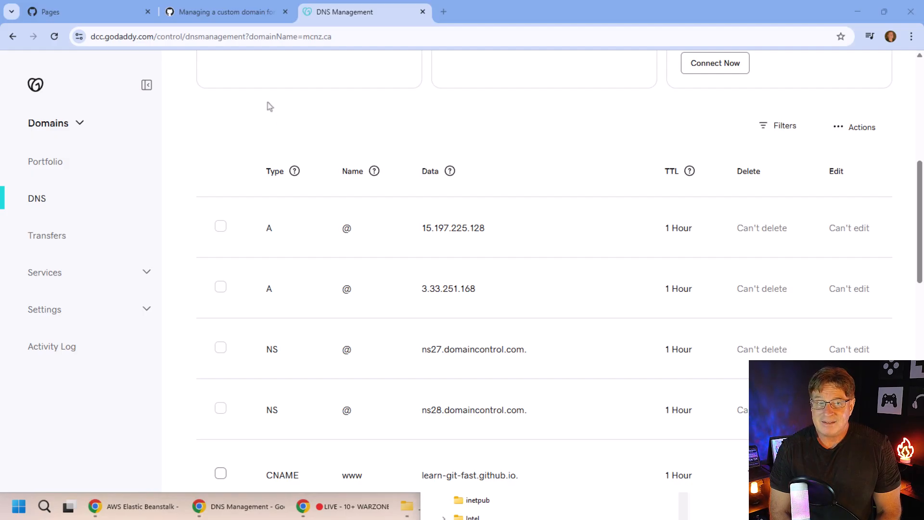
Copy 185.199.108.153 from GitHub Docs' A-record IP list and return to DNS Management.
left_click(217, 13)
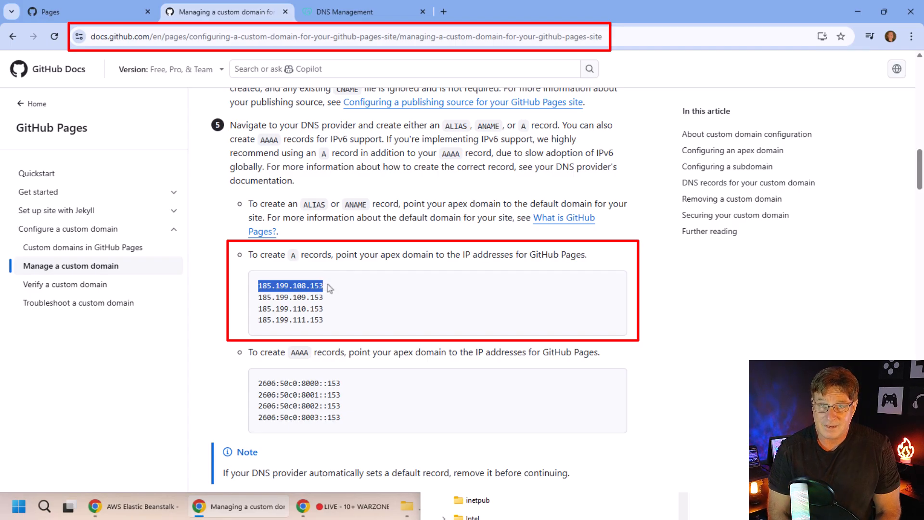
left_click_drag(323, 286, 259, 290)
key("ctrl+c")
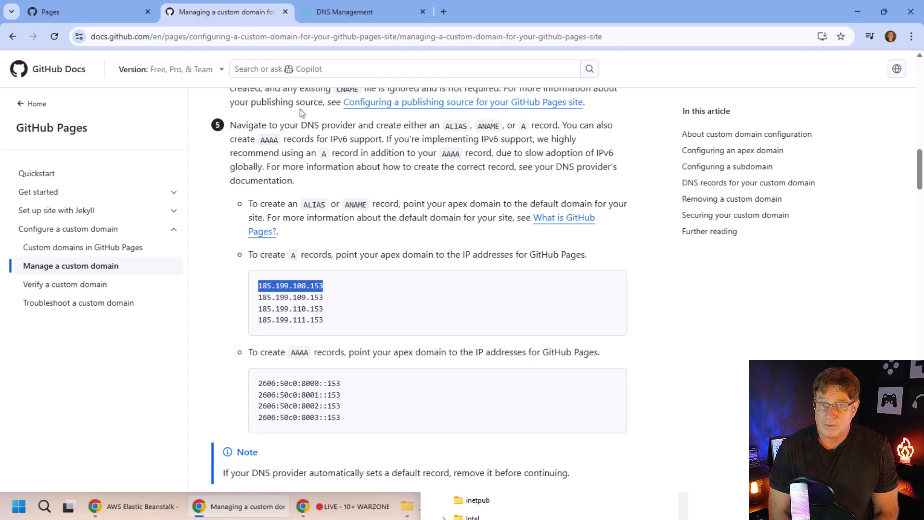
left_click(354, 12)
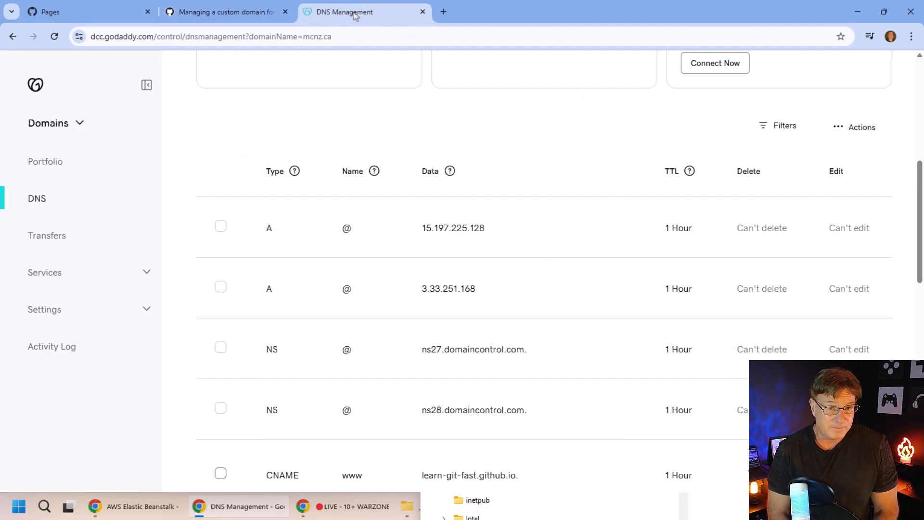
Add and save an A record with name @ and value 185.199.108.153.
scroll(593, 229, "up", 5)
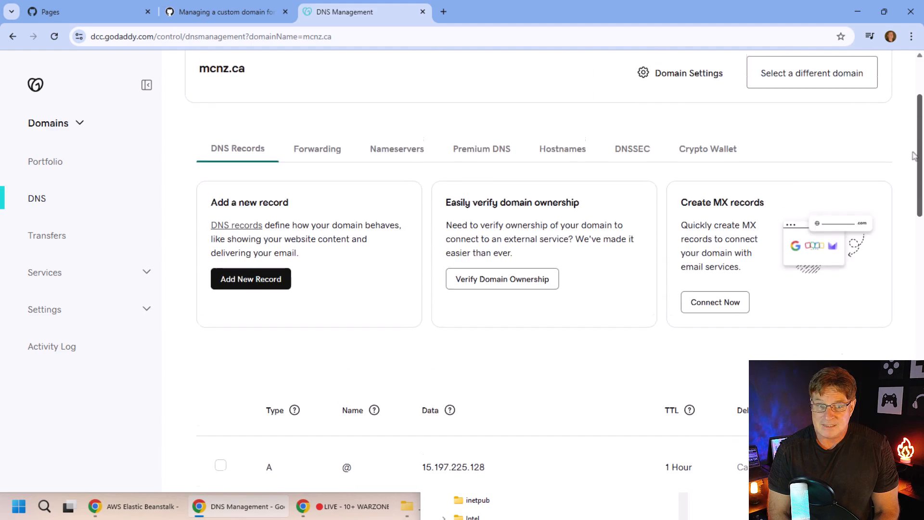
left_click(282, 281)
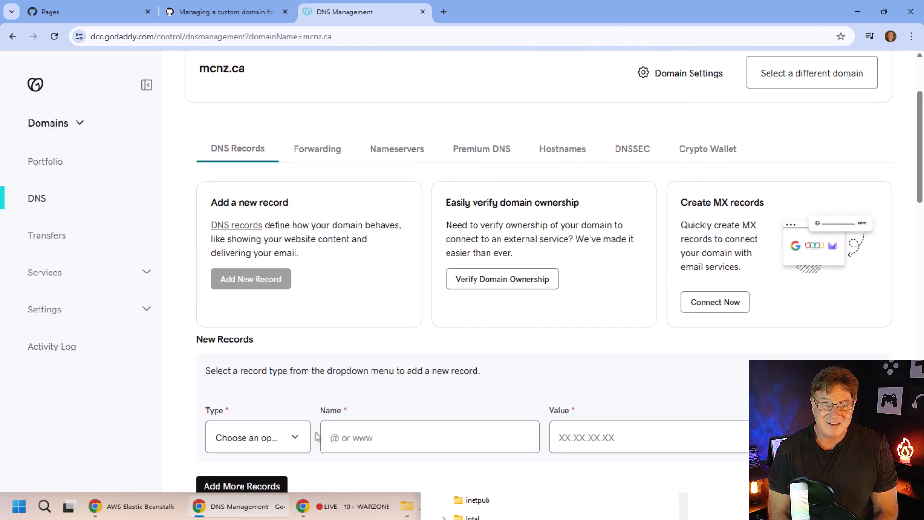
left_click(295, 443)
left_click(251, 273)
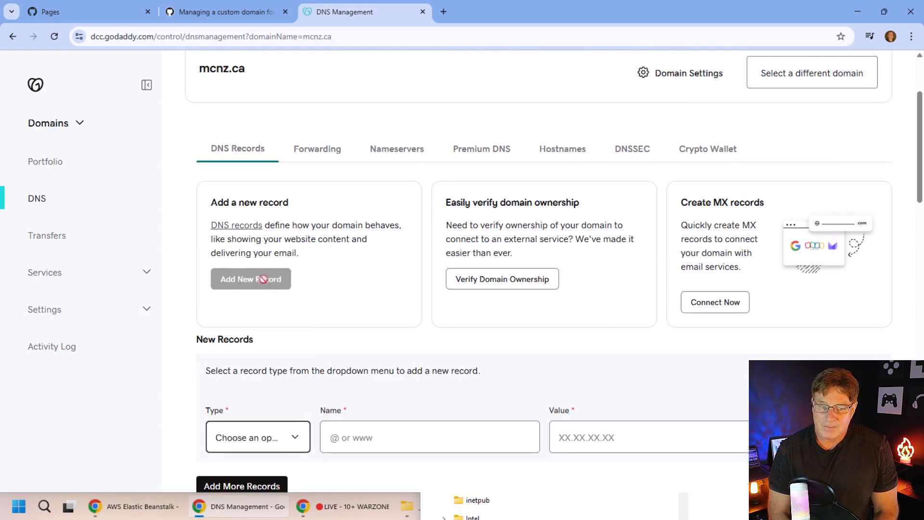
left_click(382, 432)
type("@")
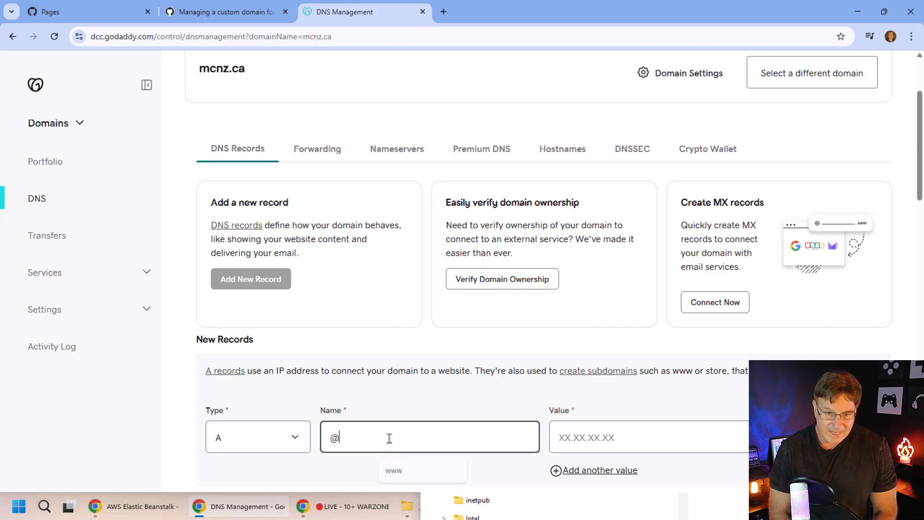
left_click(622, 439)
key("ctrl+v")
scroll(920, 193, "down", 1)
scroll(919, 193, "down", 2)
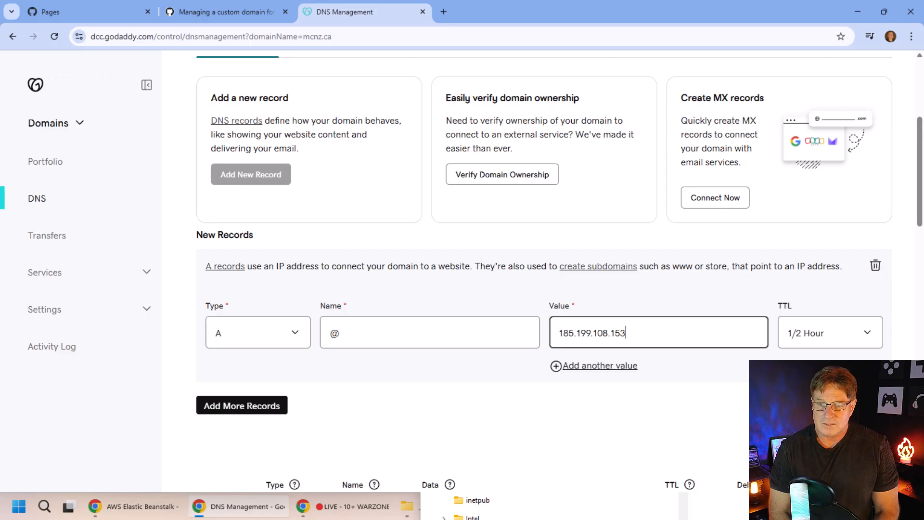
key("Return")
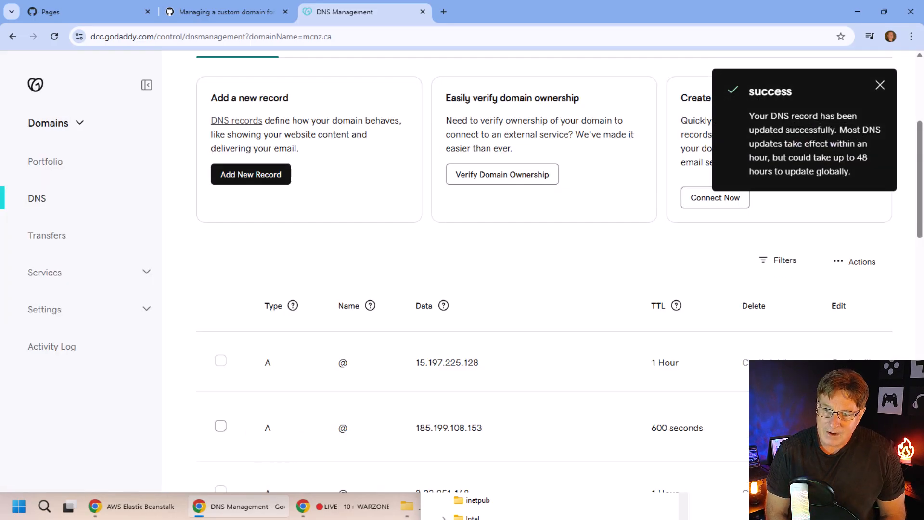
left_click(881, 85)
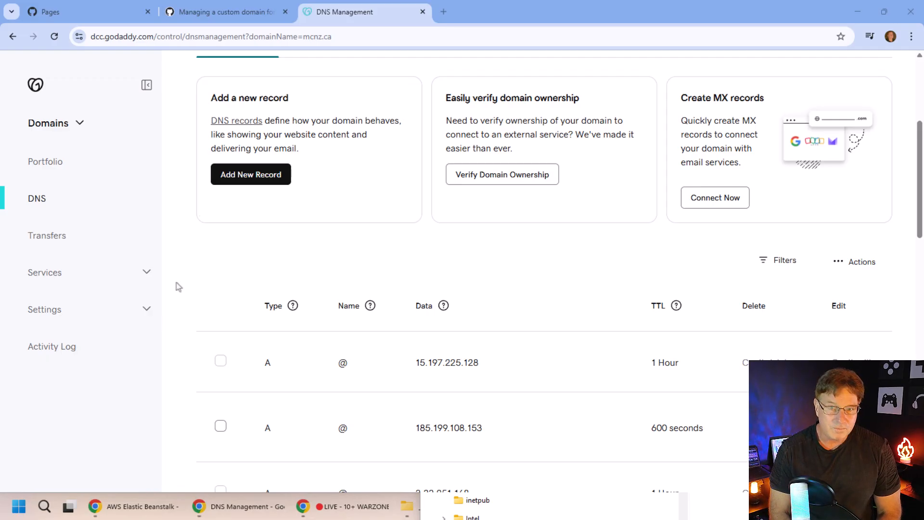
left_click(443, 11)
type("www.mcnz.ca")
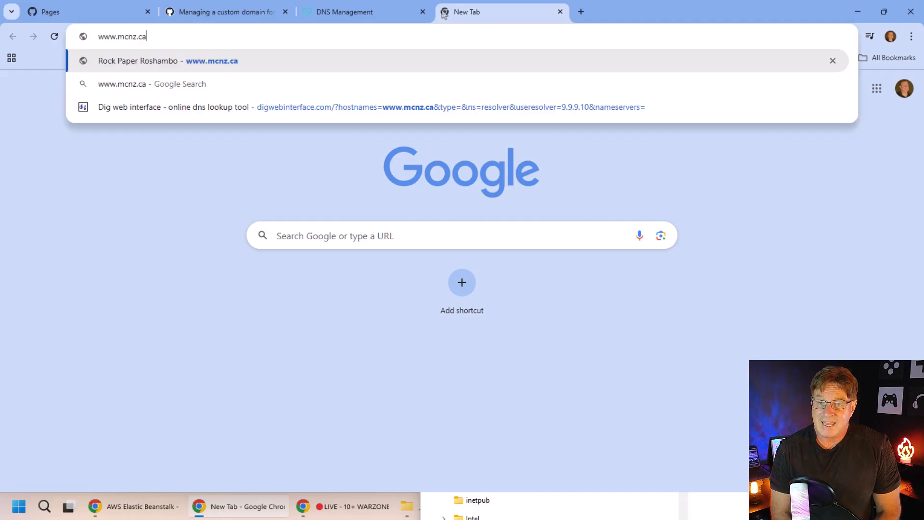
key("Return")
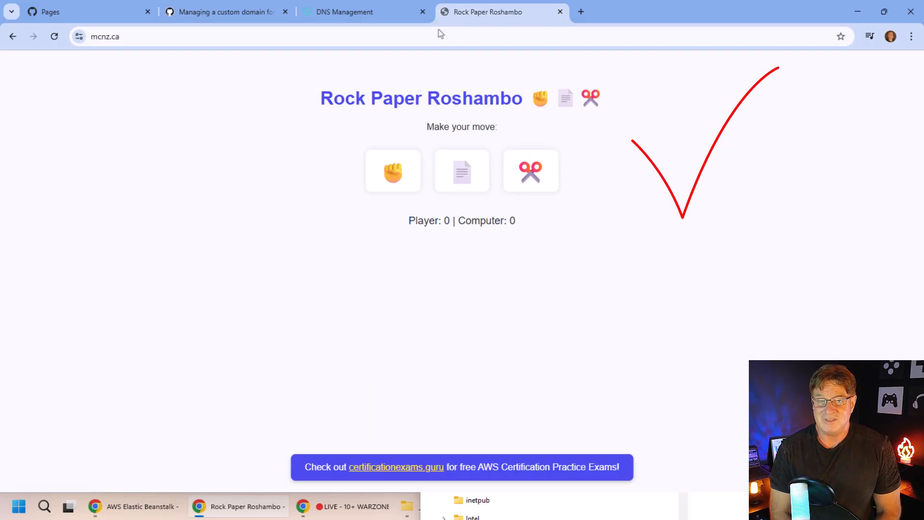
Play rock, paper and scissors on the game served at mcnz.ca.
left_click(403, 188)
left_click(465, 181)
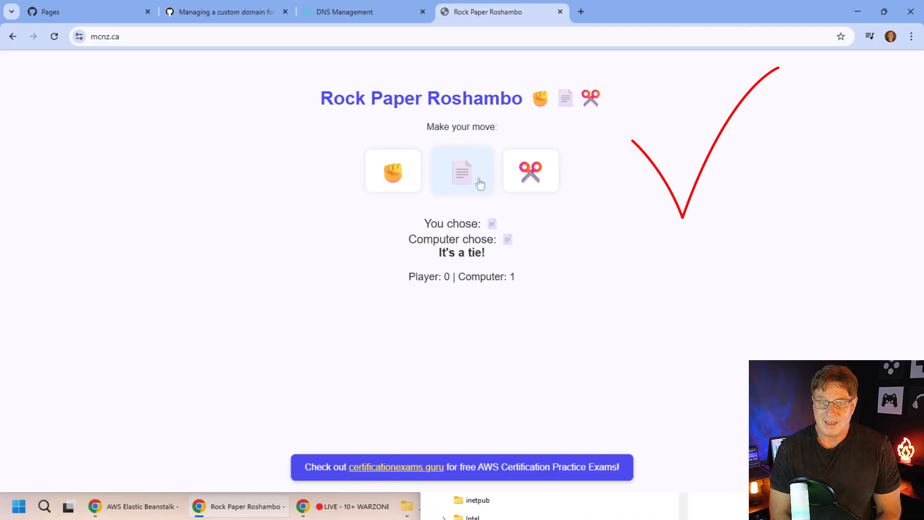
left_click(530, 172)
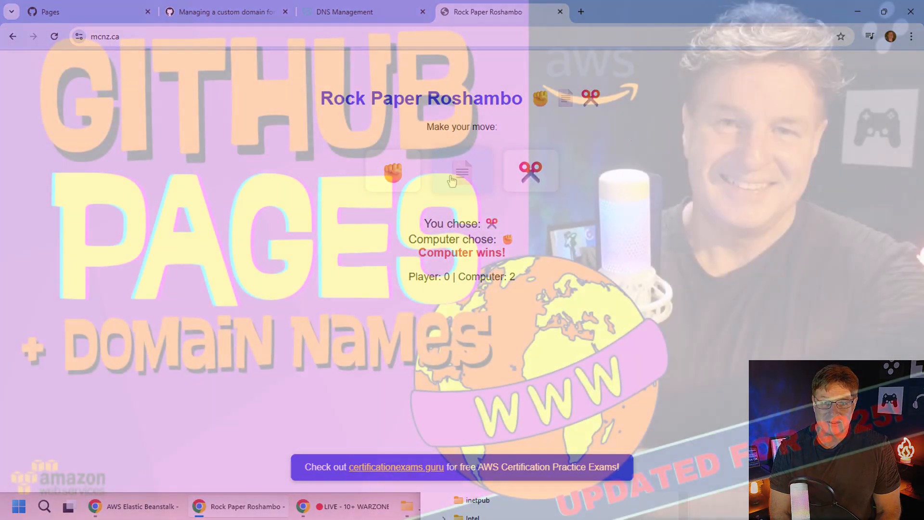